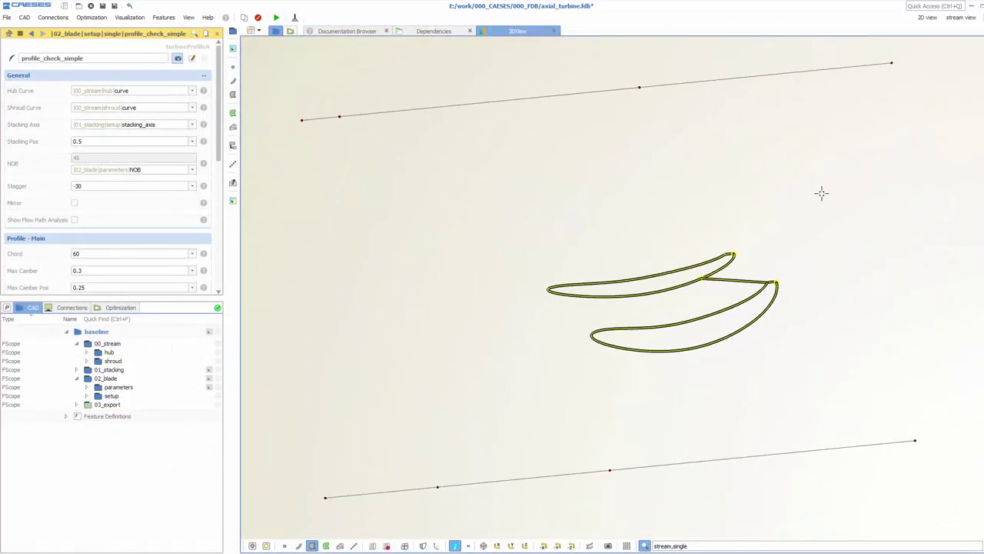
Step: Switch to the 2D view of the two blade profiles and look through the geometry creation commands
click(926, 16)
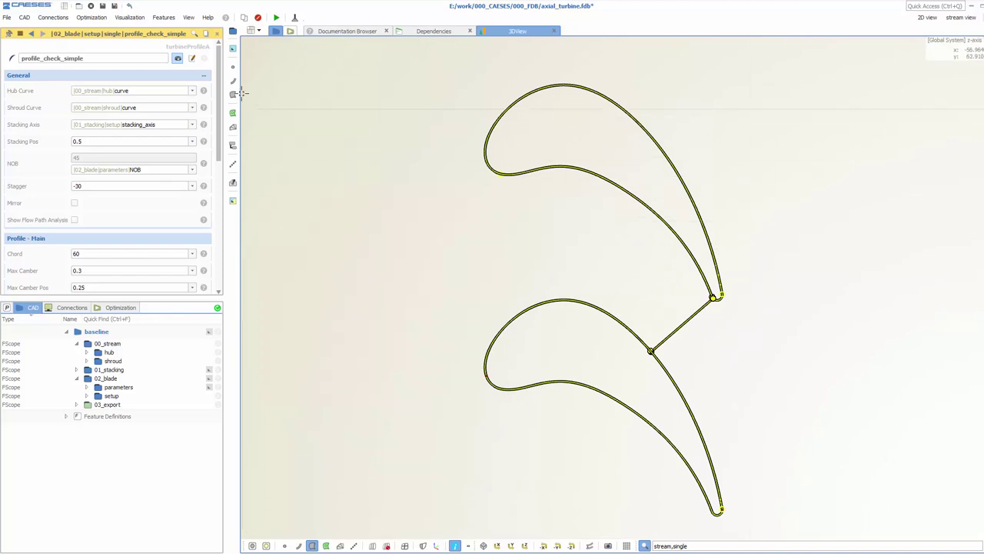
click(233, 51)
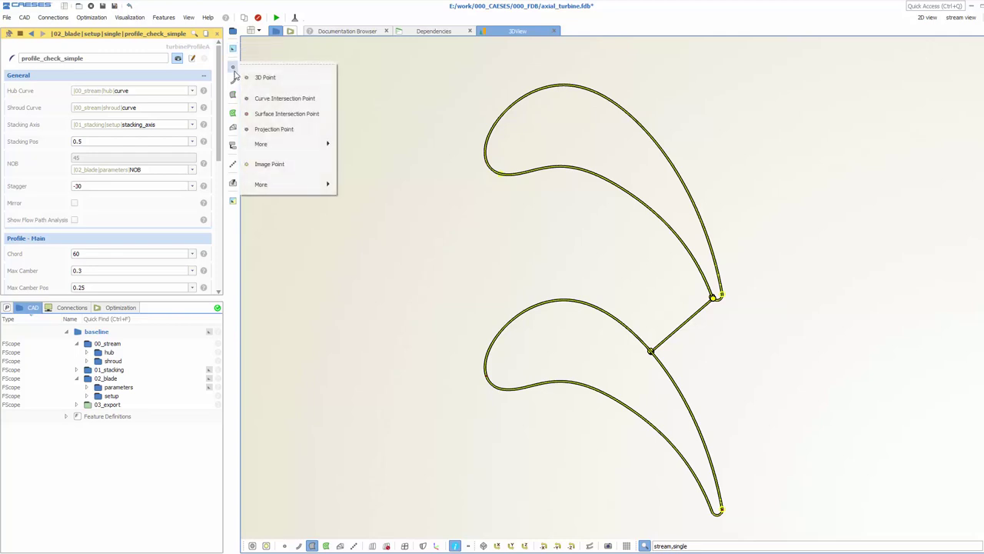
mouse_move(235, 87)
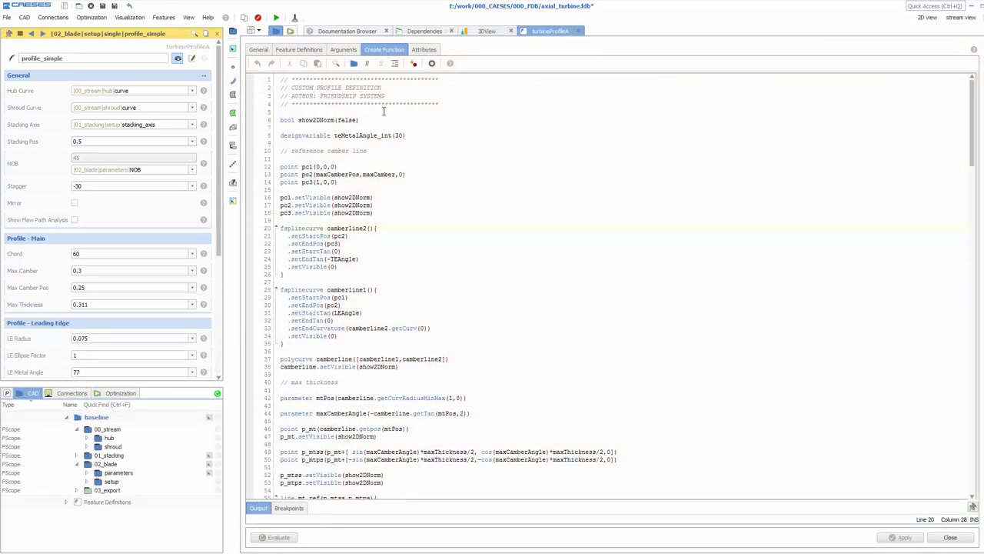
Step: Examine the arguments of the turbineProfileA feature definition, including chord, camber, thickness, leading edge and trailing edge parameters
click(344, 50)
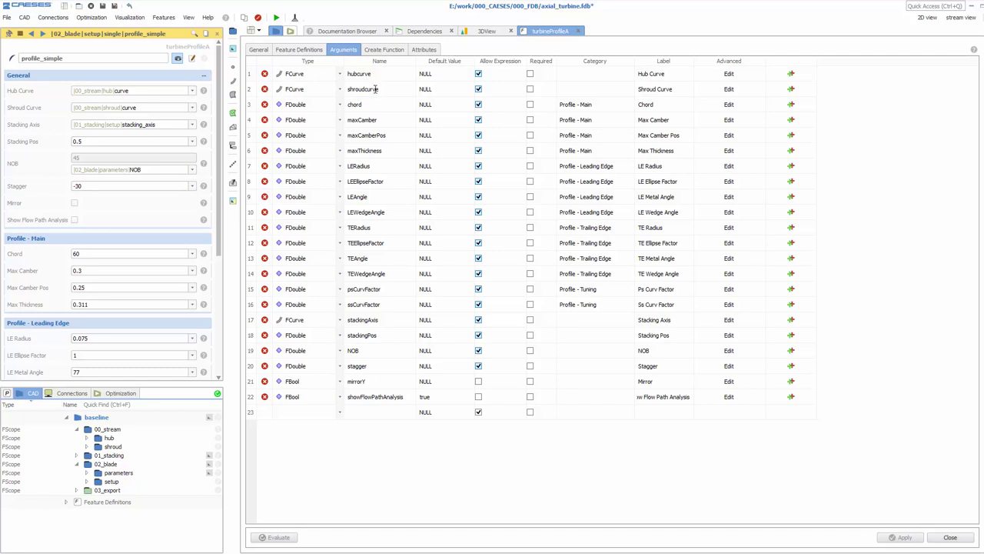
double_click(375, 120)
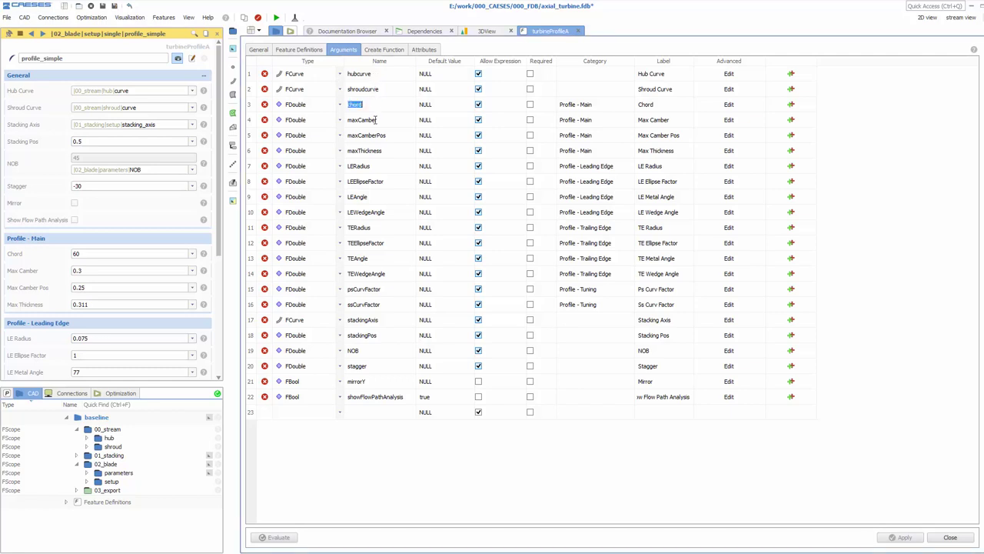
double_click(377, 152)
double_click(380, 169)
double_click(379, 182)
double_click(380, 228)
double_click(380, 242)
Step: Read through the create function code of turbineProfileA, from the camber line to the combined profile and its transformations
click(387, 49)
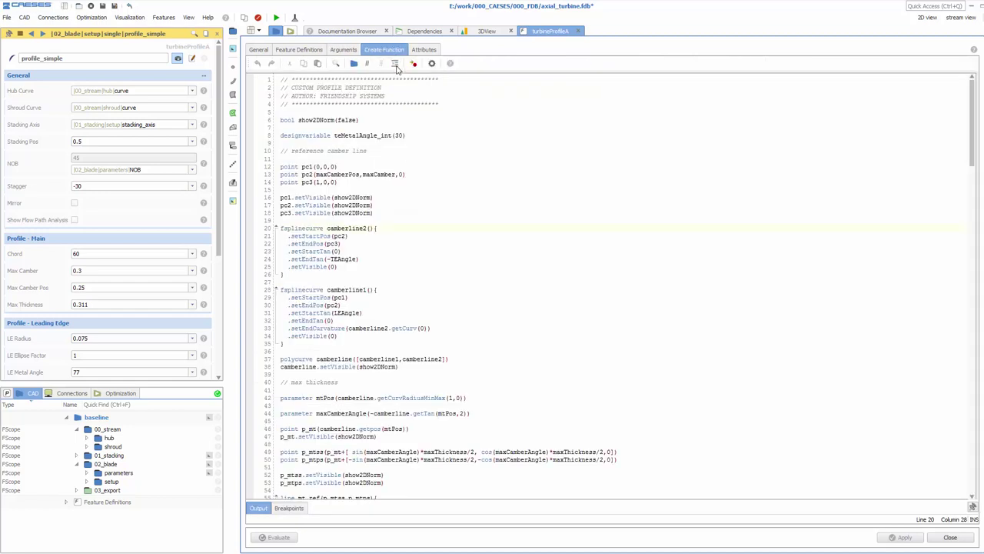
double_click(347, 176)
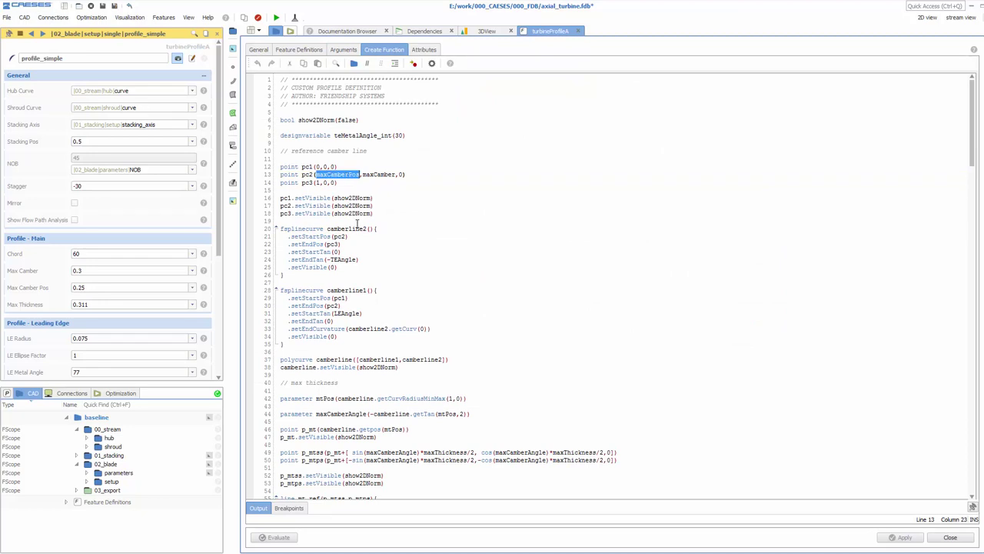
click(409, 246)
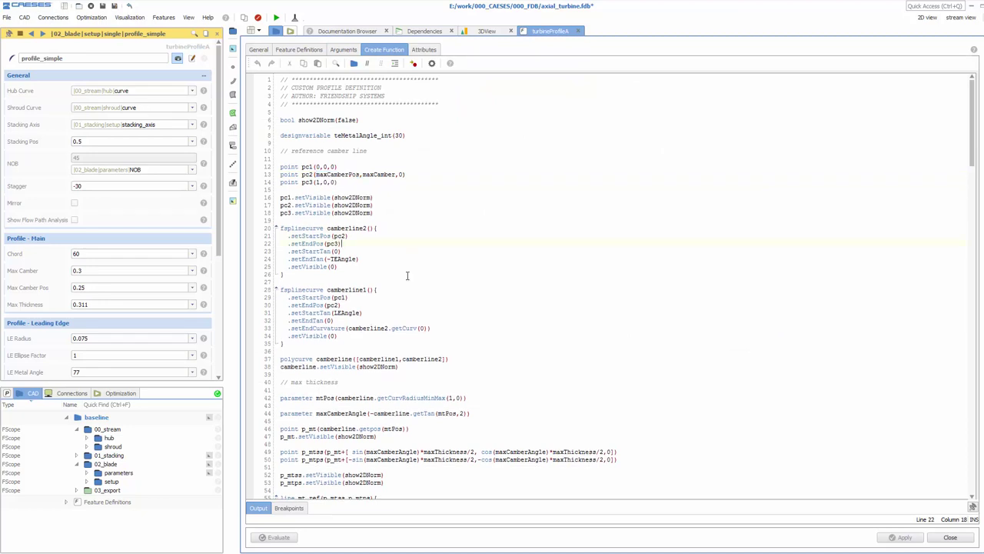
scroll(418, 330, down, 3)
scroll(417, 330, down, 4)
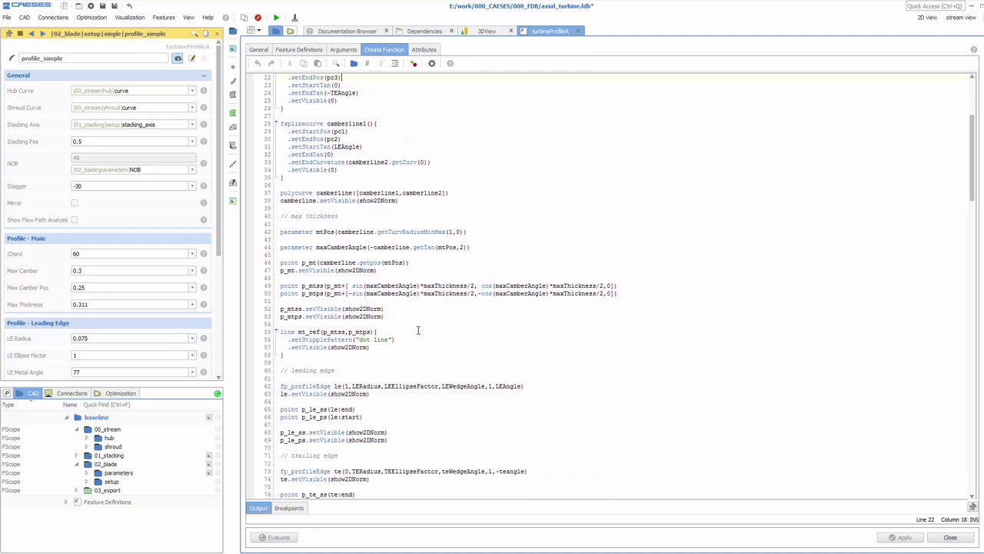
scroll(418, 330, down, 3)
scroll(417, 330, down, 9)
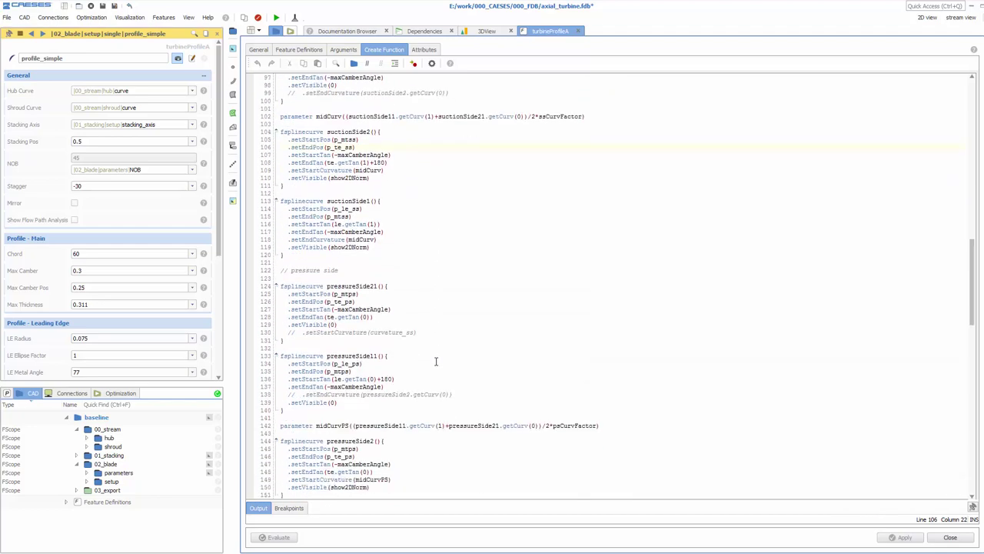
scroll(435, 360, down, 4)
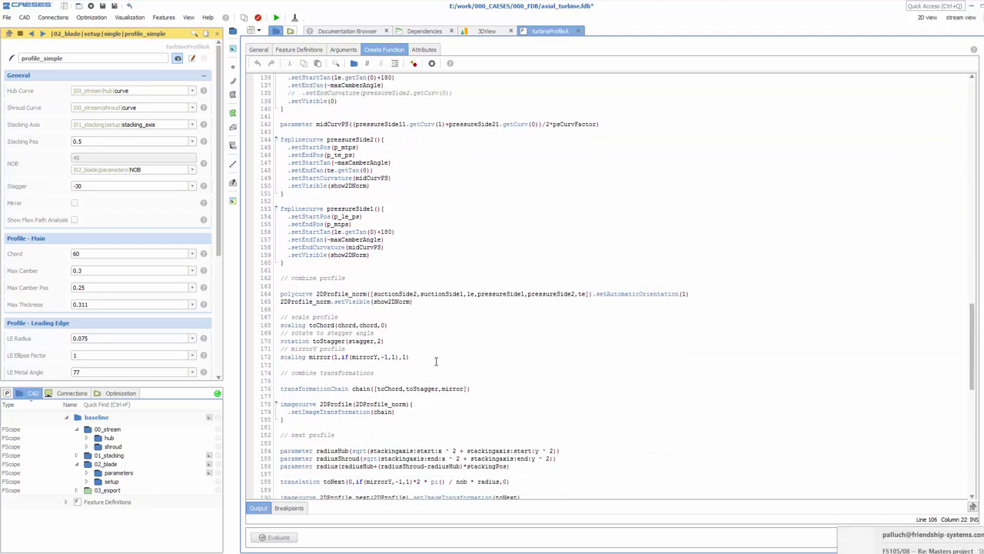
scroll(435, 361, down, 3)
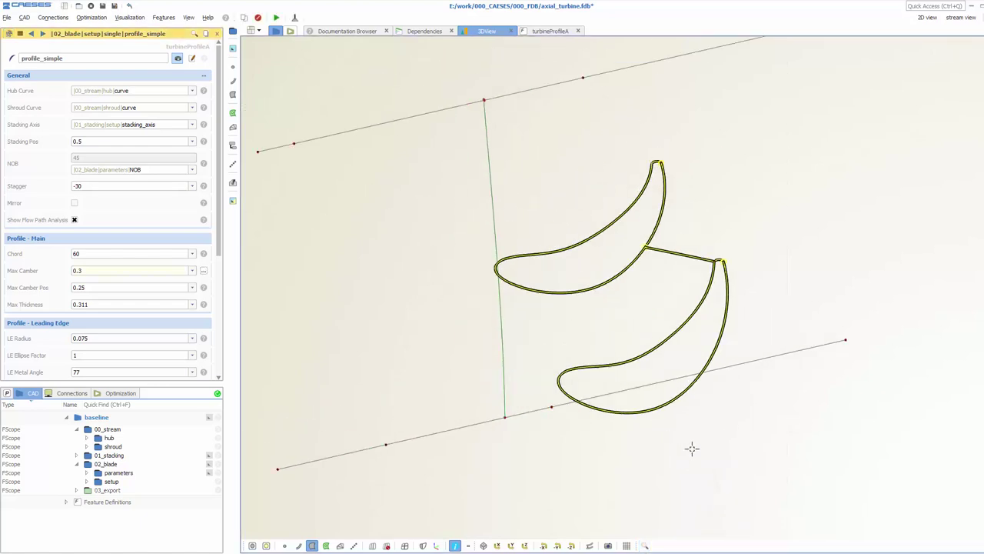
Step: Set the simple profile's Max Camber to 0.4, Stagger to -40 and Chord to 70
click(110, 269)
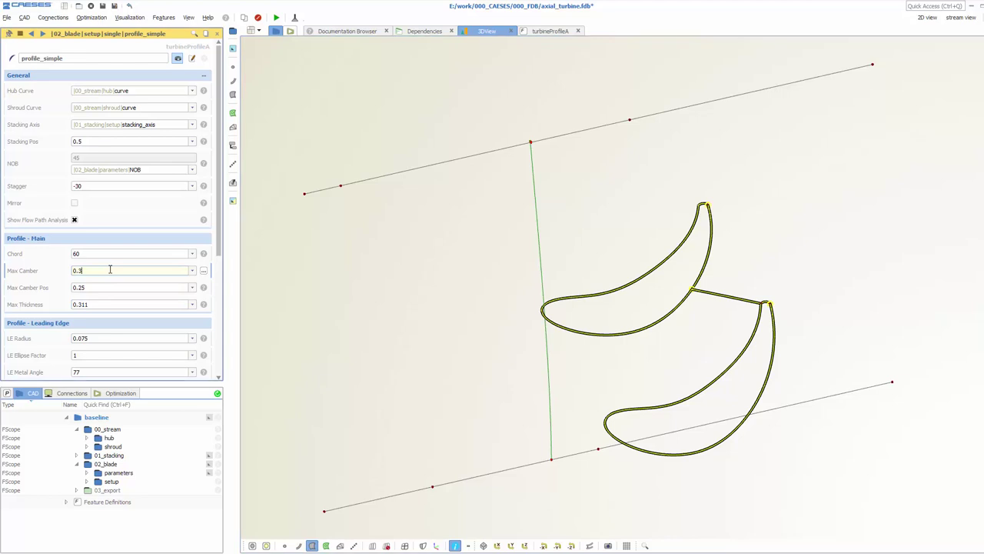
double_click(102, 187)
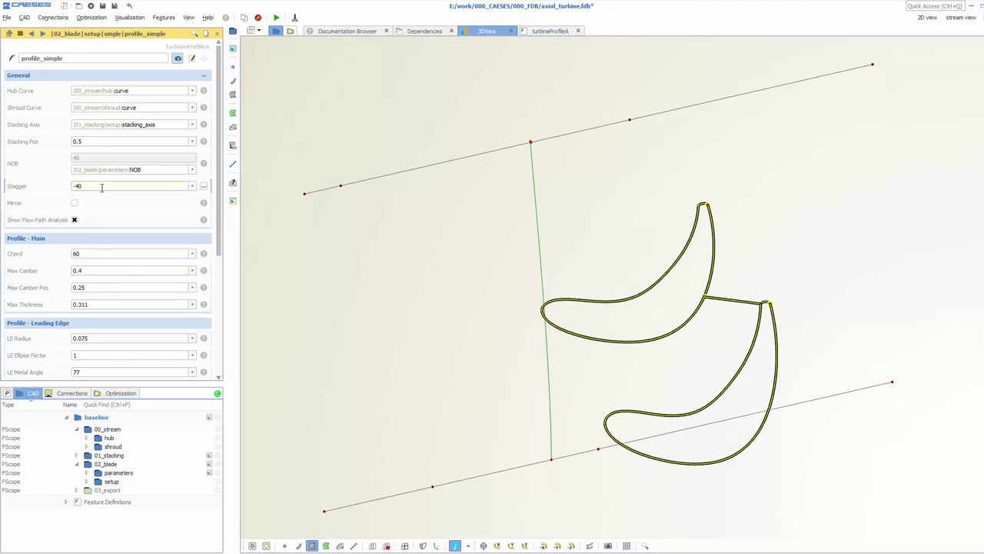
key(Return)
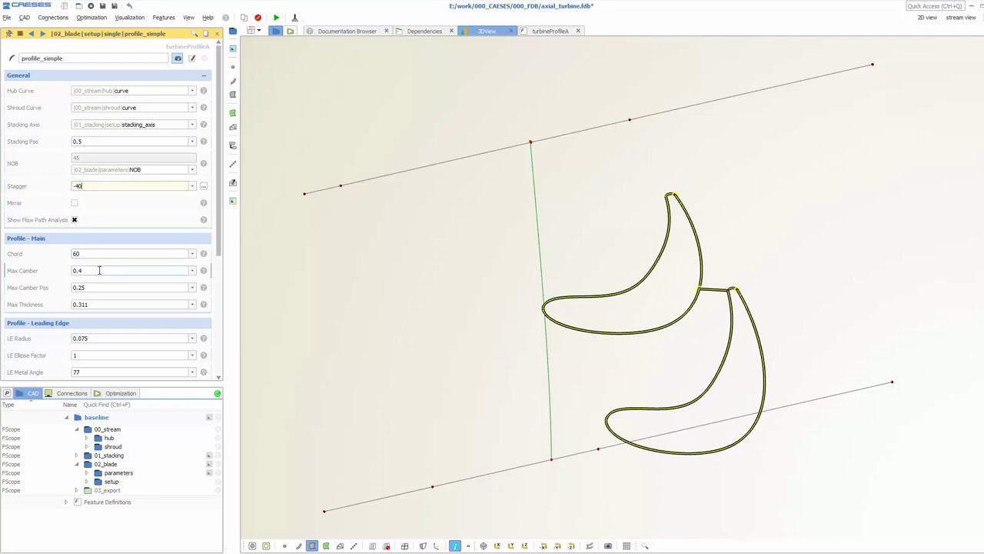
double_click(106, 255)
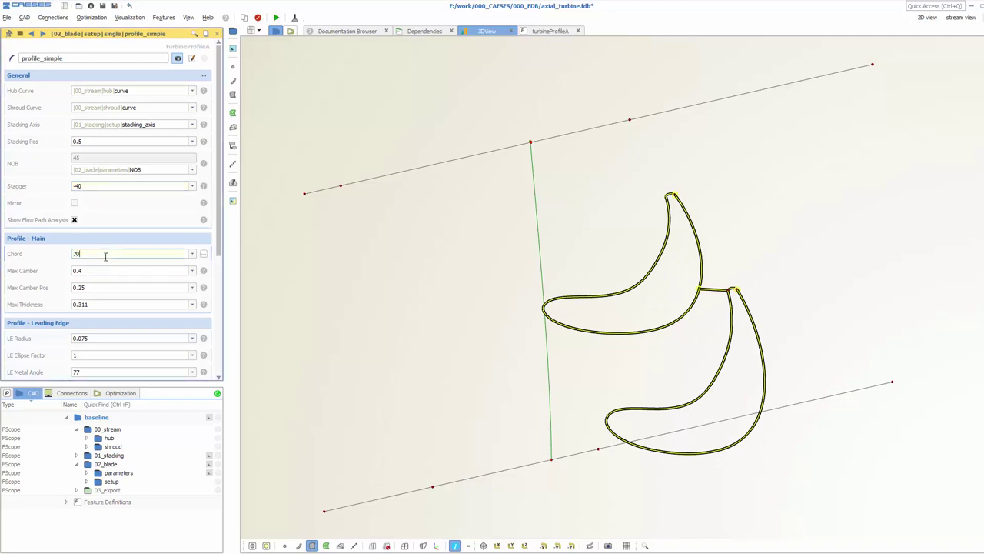
key(Return)
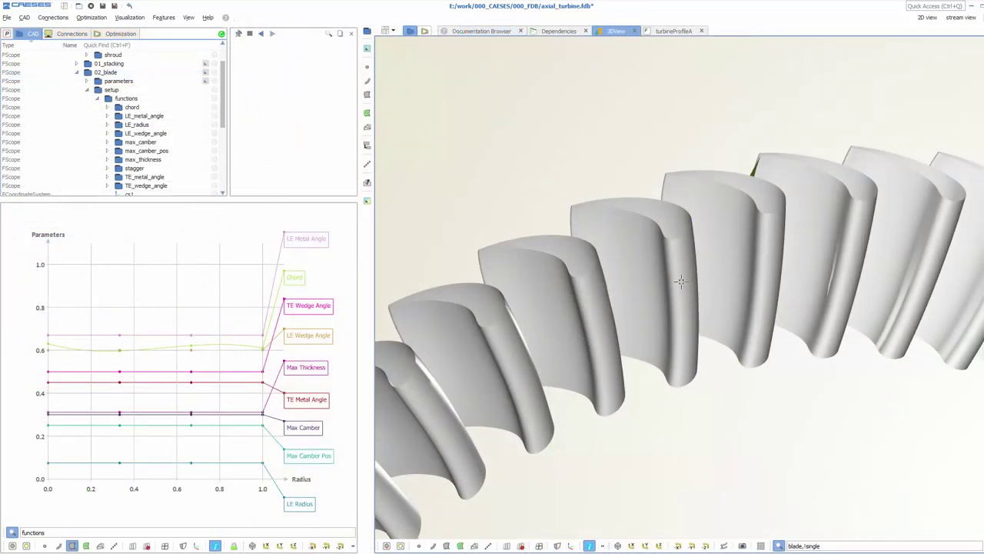
Step: Try raising the chord function's control point p3 to a Y value of about 0.74 and lower it again
drag(680, 281, 510, 320)
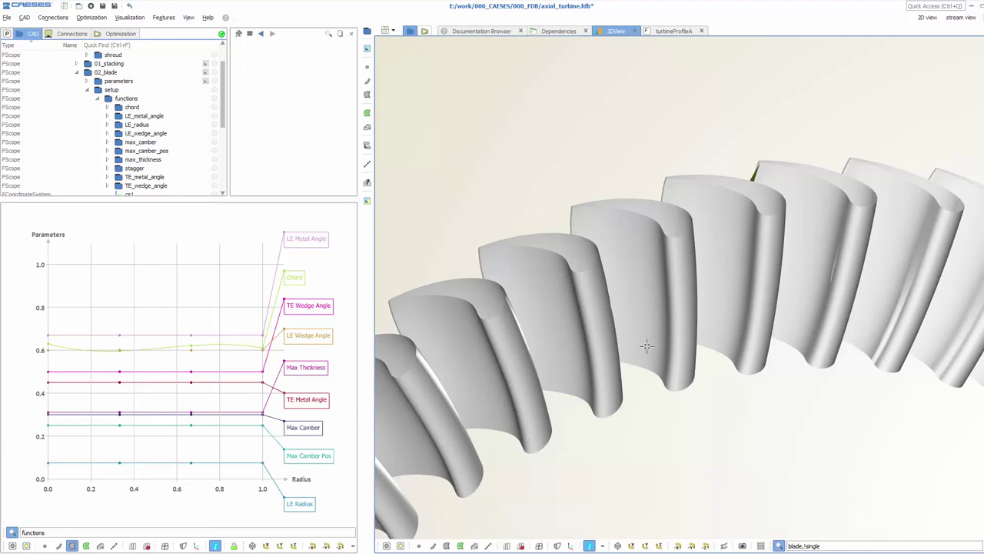
drag(647, 346, 653, 320)
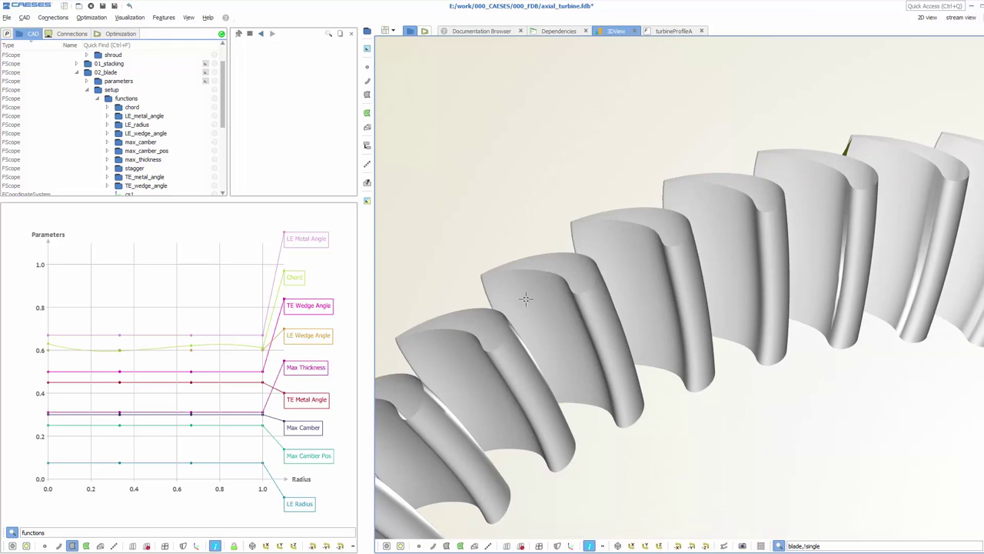
mouse_move(518, 292)
mouse_down()
mouse_move(540, 293)
mouse_move(518, 291)
mouse_up()
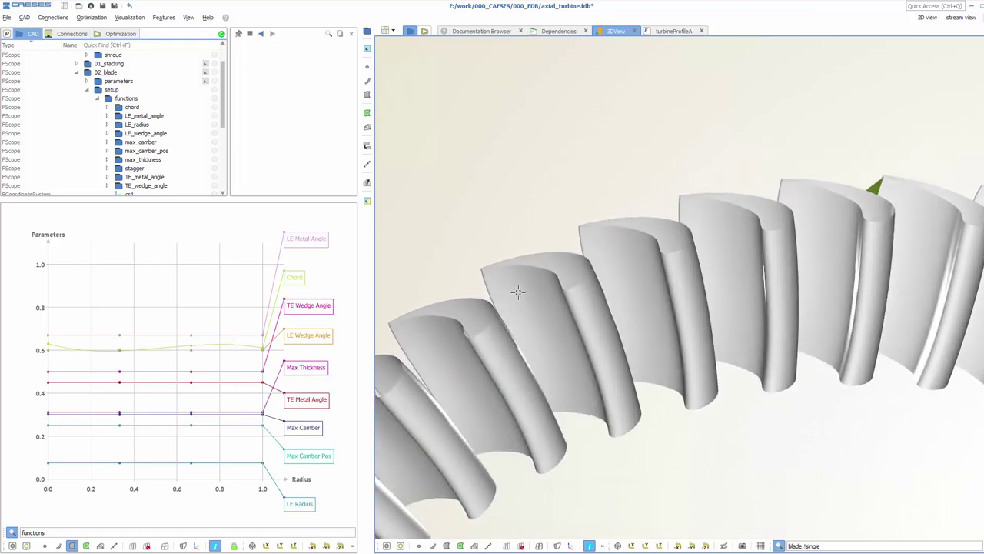
click(192, 346)
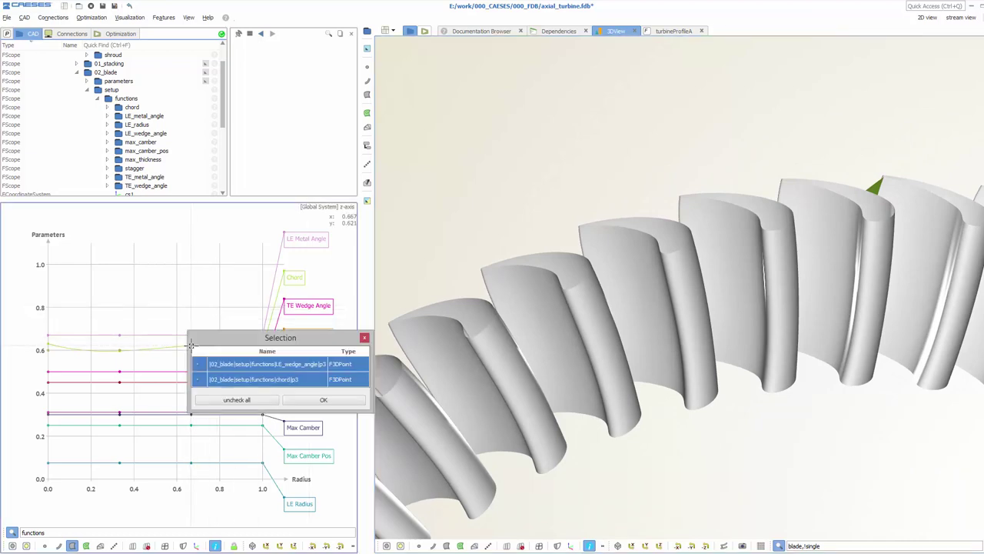
double_click(251, 379)
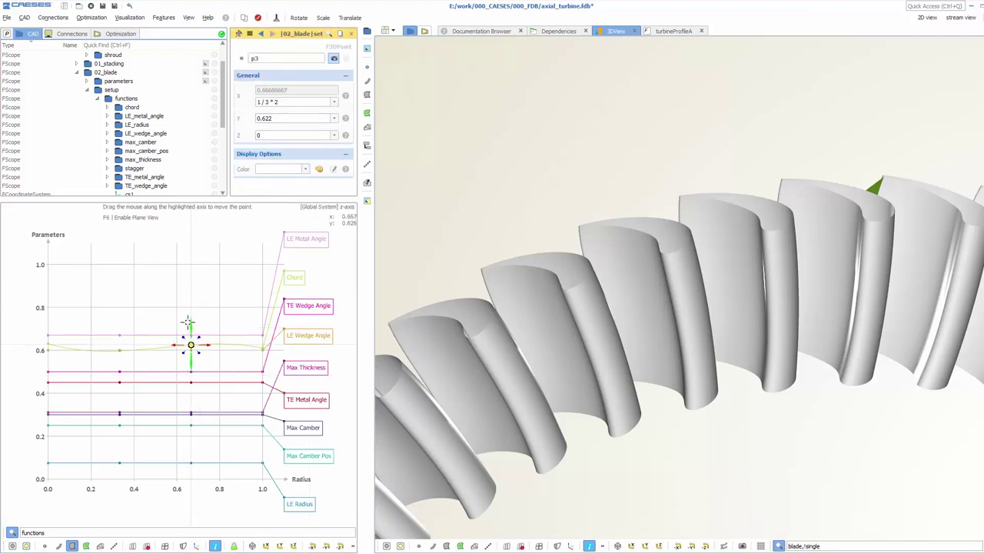
drag(191, 328, 191, 320)
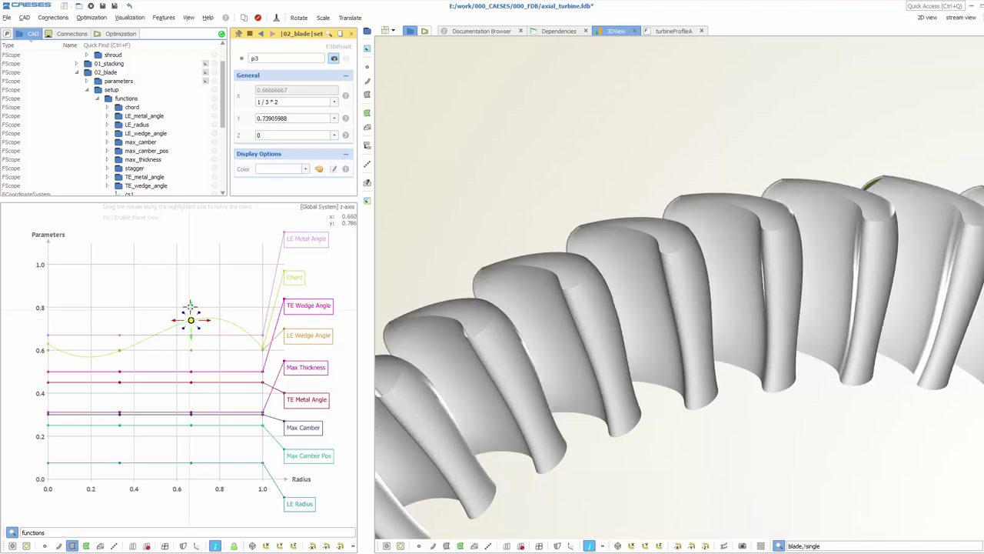
drag(191, 320, 191, 358)
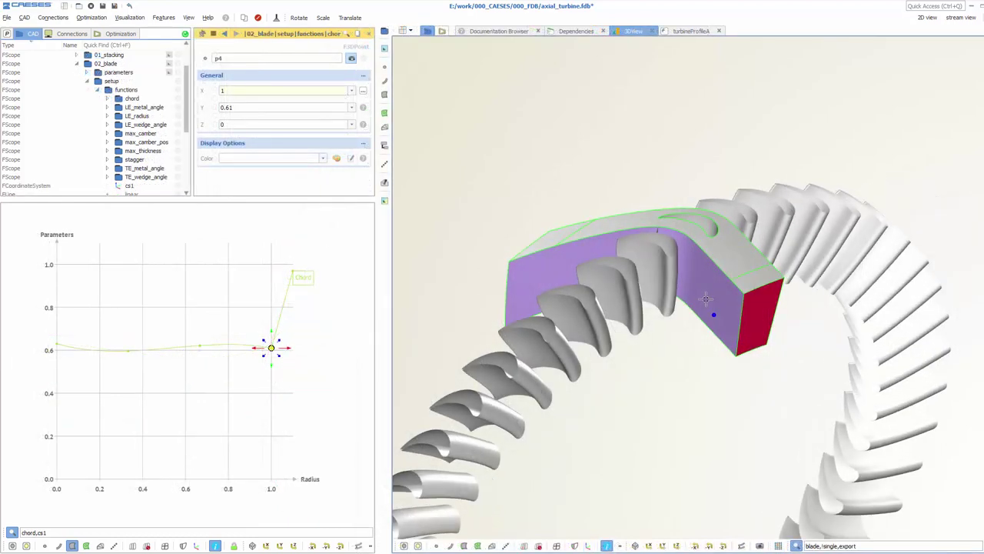
Step: Set the Y value of the chord function's end point p4 to 0.7 and inspect the blade passage around the profile
scroll(706, 298, up, 5)
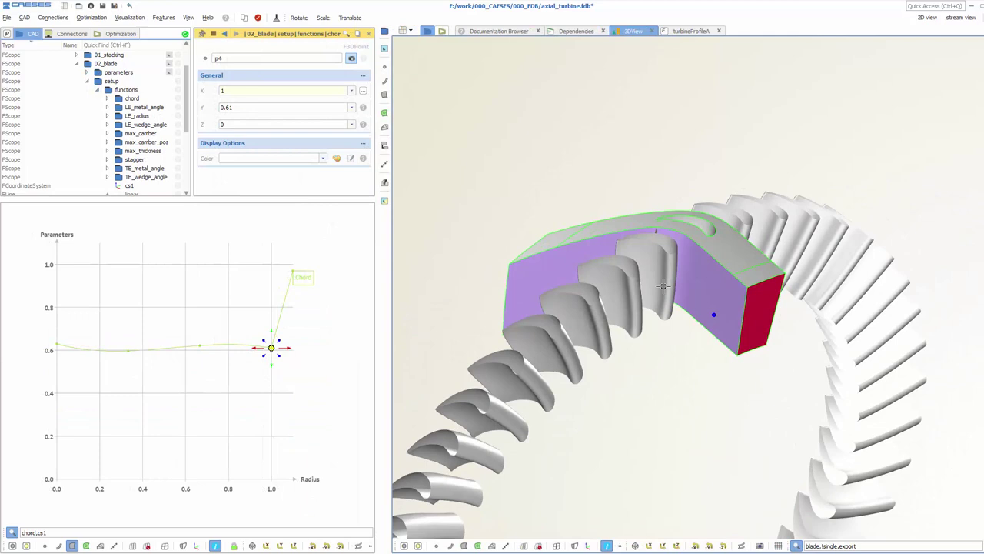
scroll(715, 206, up, 5)
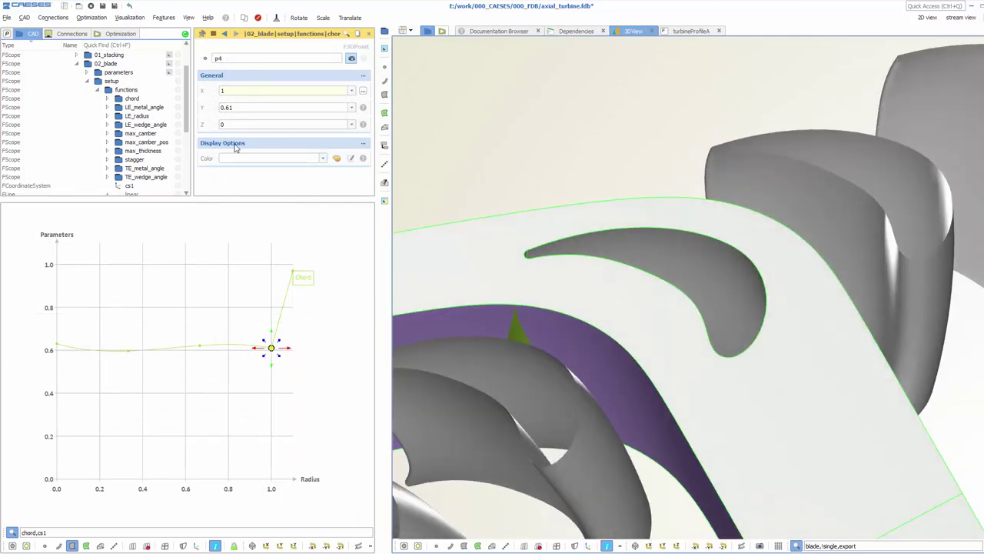
double_click(248, 106)
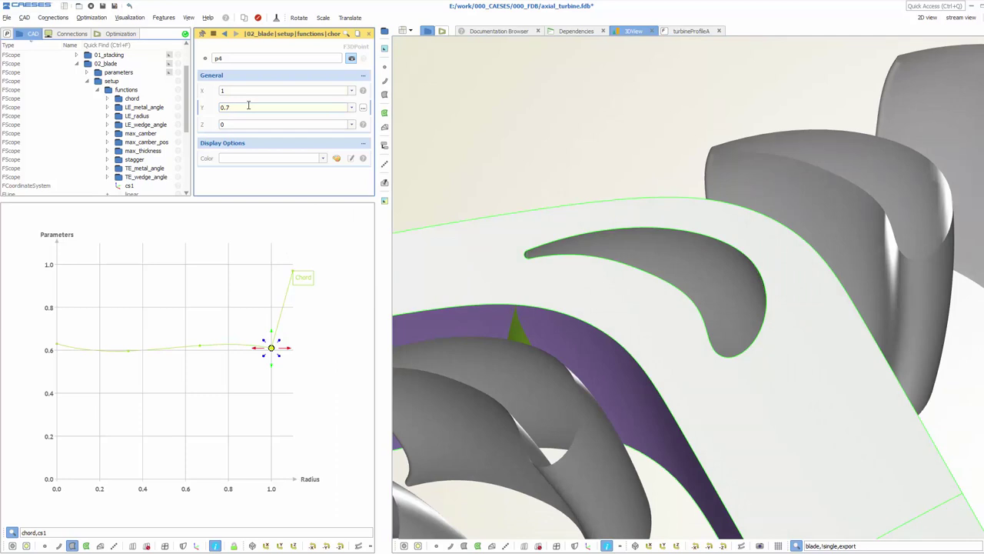
key(Return)
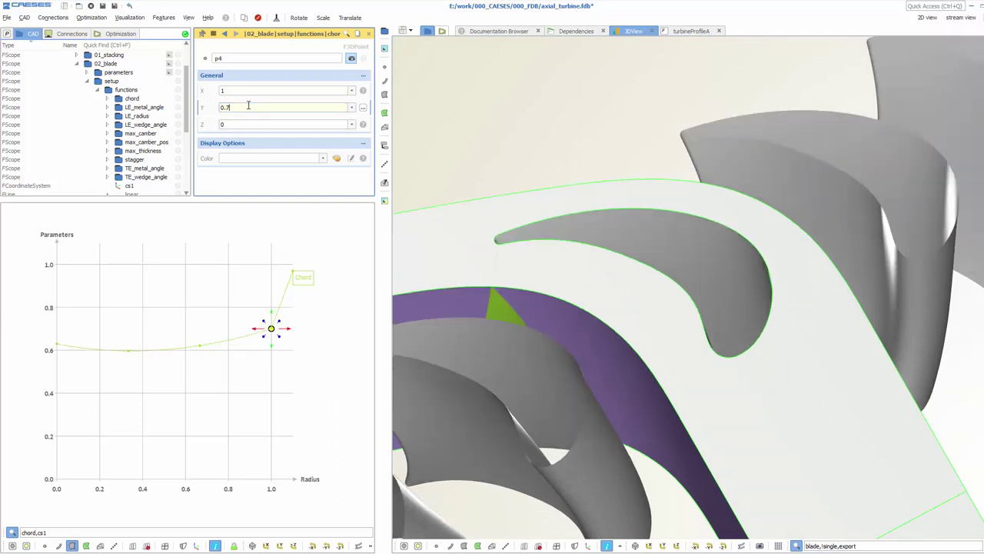
scroll(613, 376, down, 10)
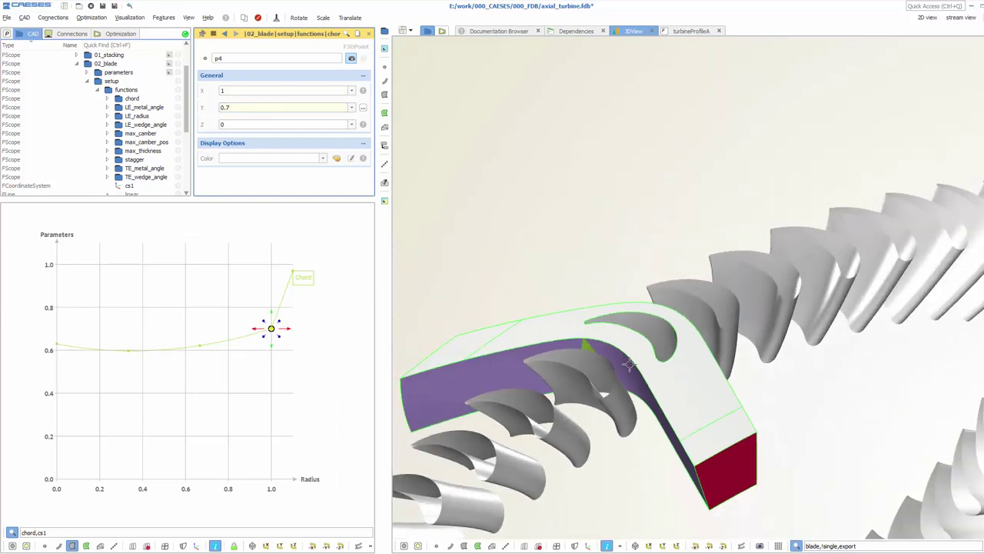
middle_drag(655, 340, 719, 258)
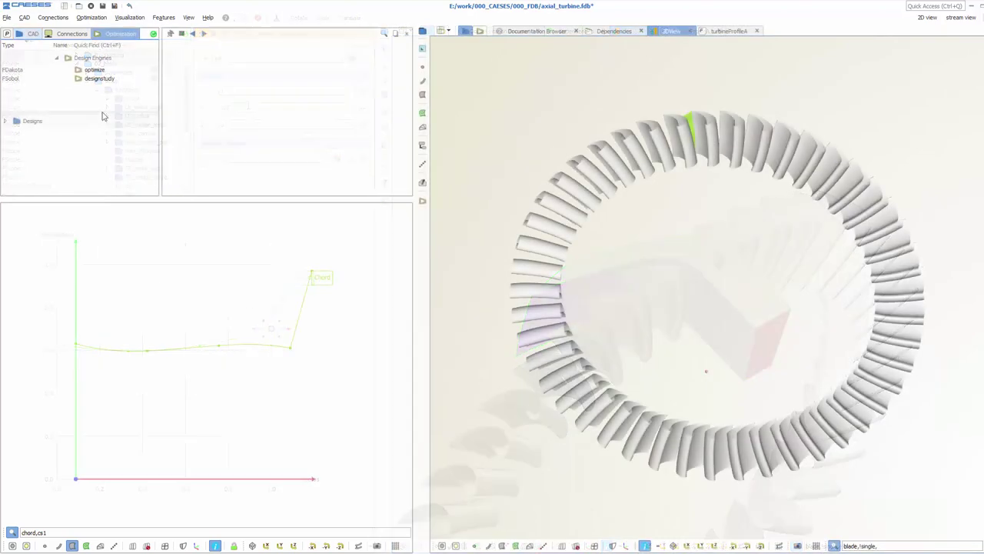
Step: Look through the available optimization algorithms and the method choices of the optimize design engine
click(107, 21)
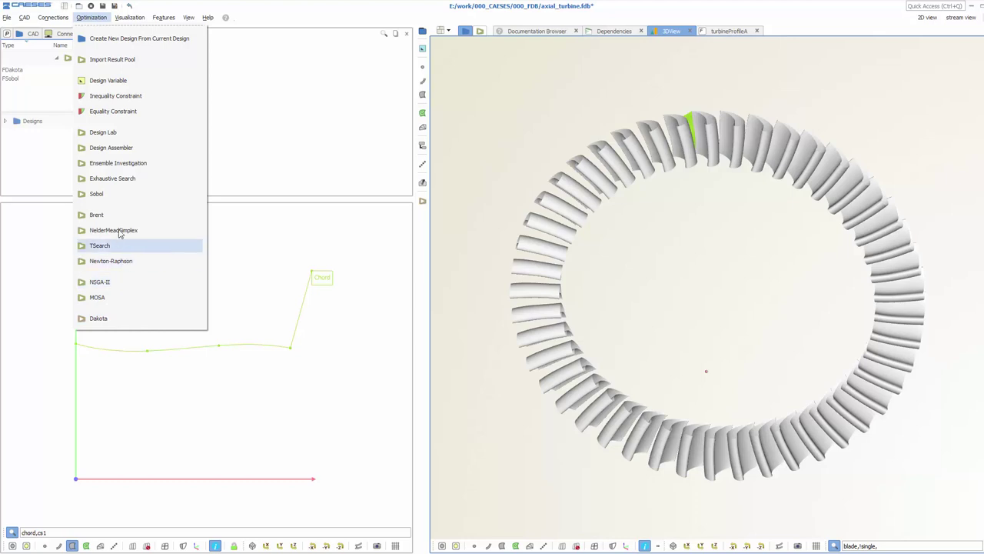
click(64, 169)
click(98, 78)
click(116, 70)
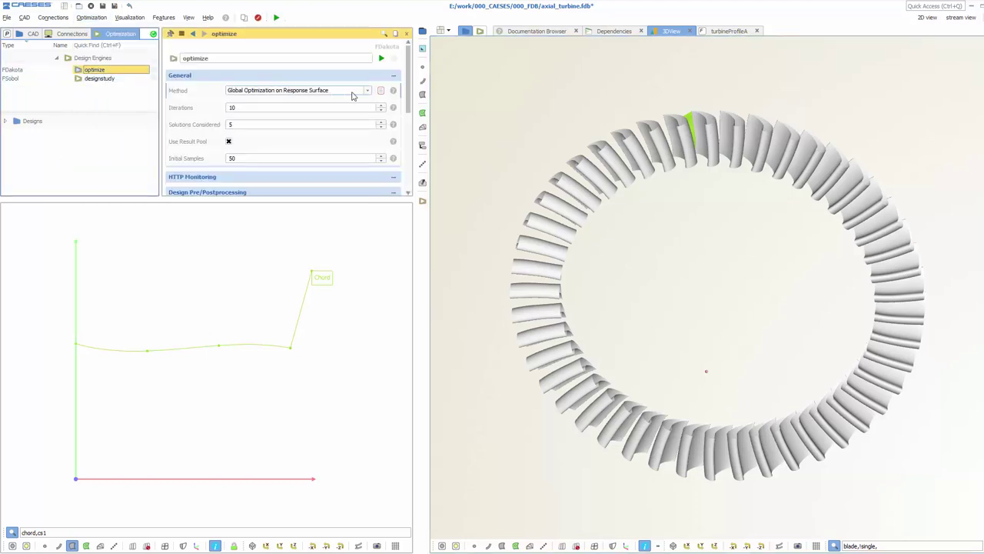
click(352, 93)
click(244, 310)
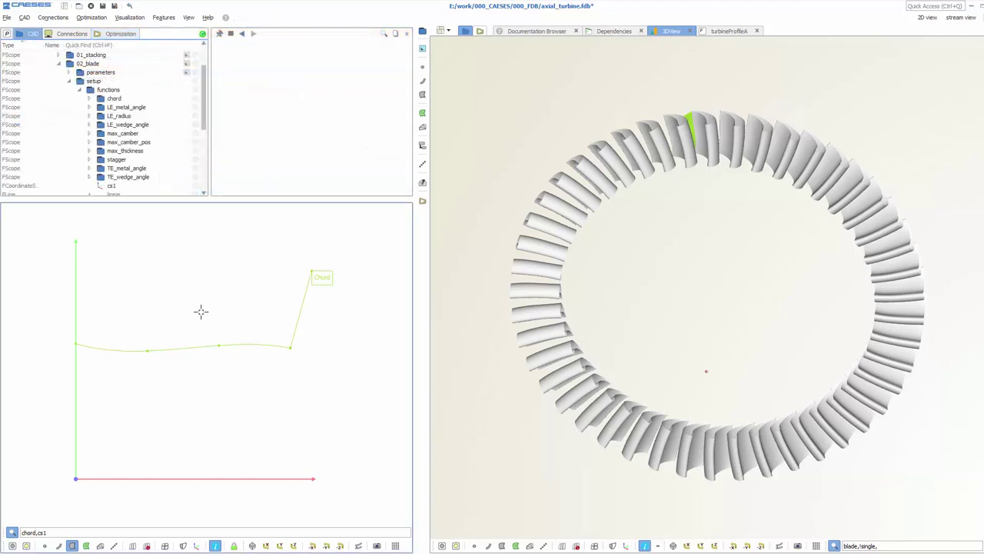
Step: Create a design variable from the Y value of the chord function's point p3 and name it p3y
click(218, 346)
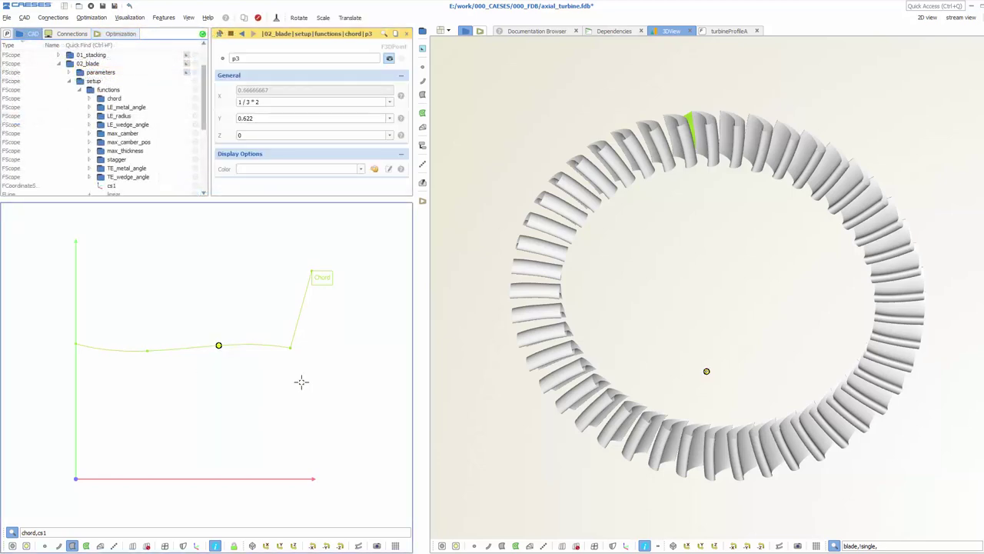
click(259, 117)
right_click(265, 118)
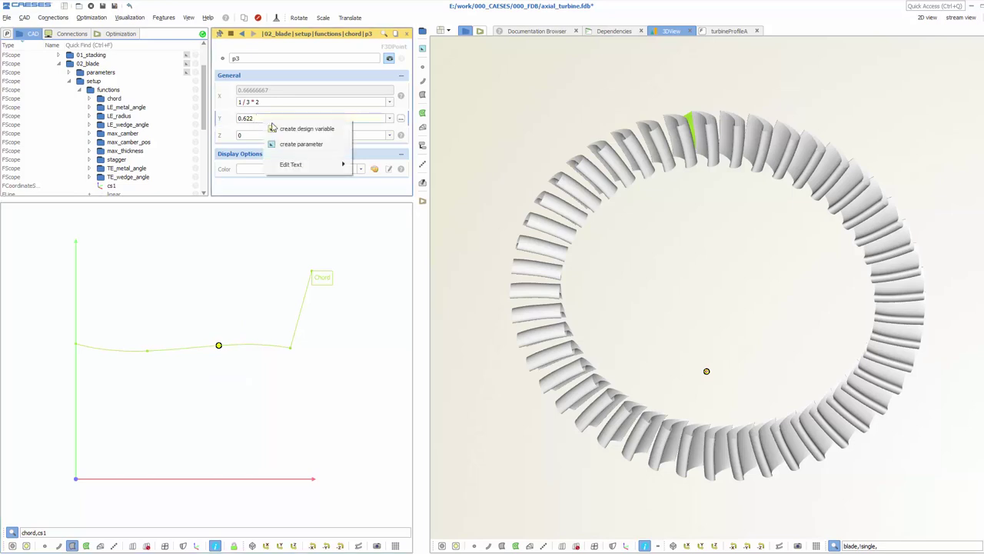
click(343, 130)
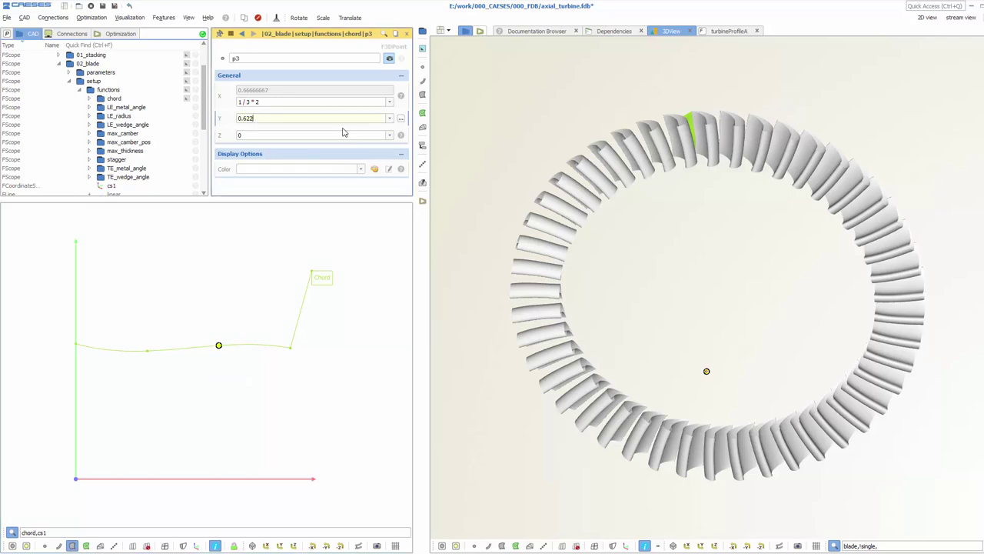
click(310, 136)
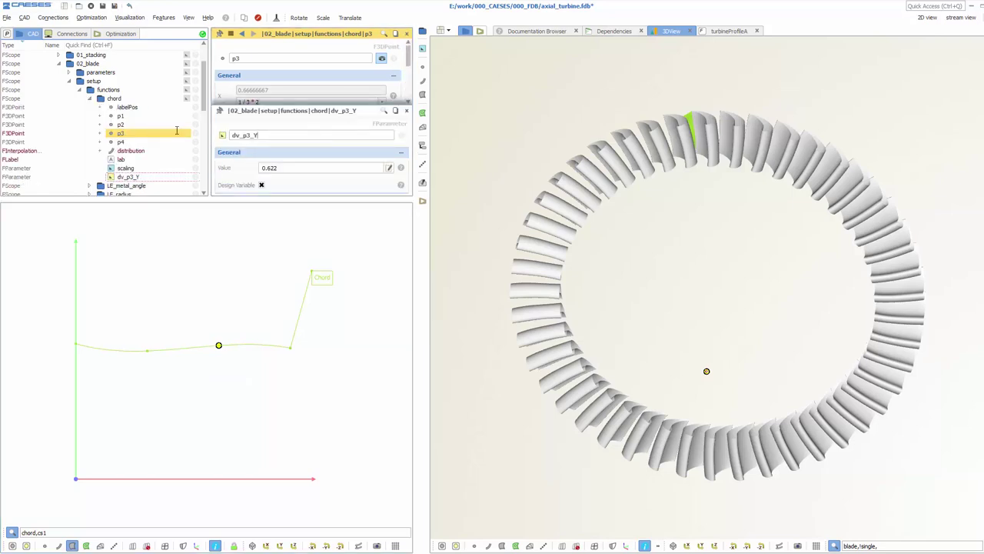
double_click(273, 135)
text(p3y)
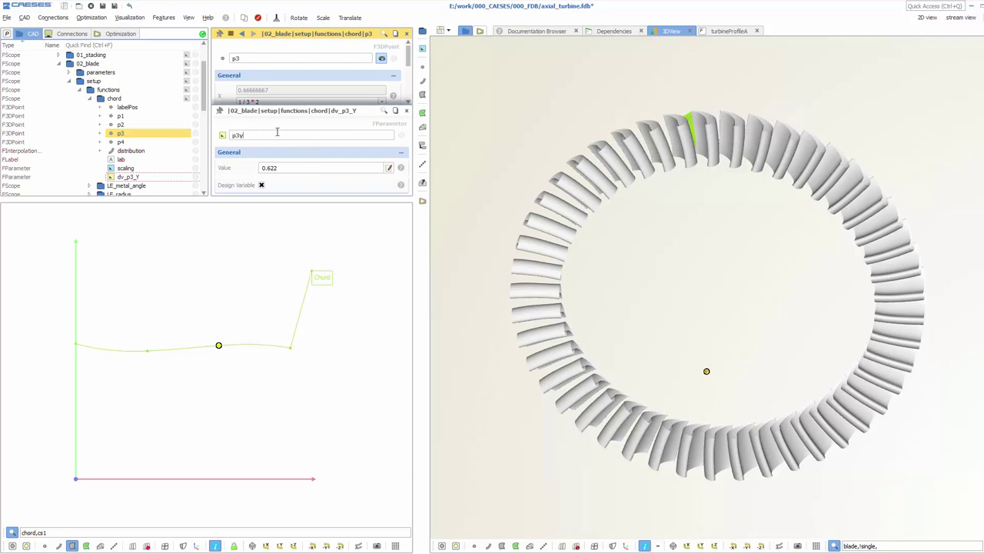
key(Return)
Step: Bound the p3y design variable between 0.5 and 0.7, vary it within that range and leave it at 0.626
click(389, 168)
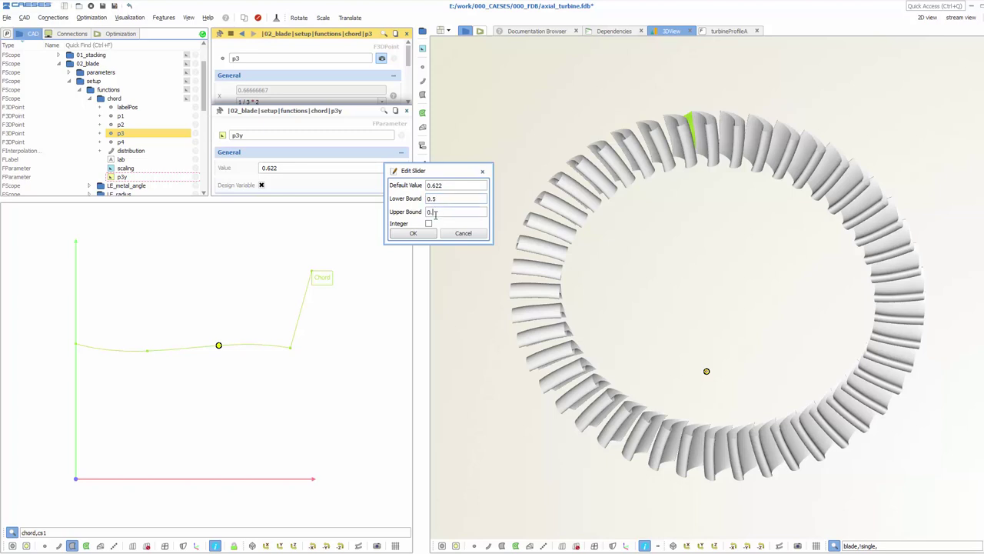
key(Return)
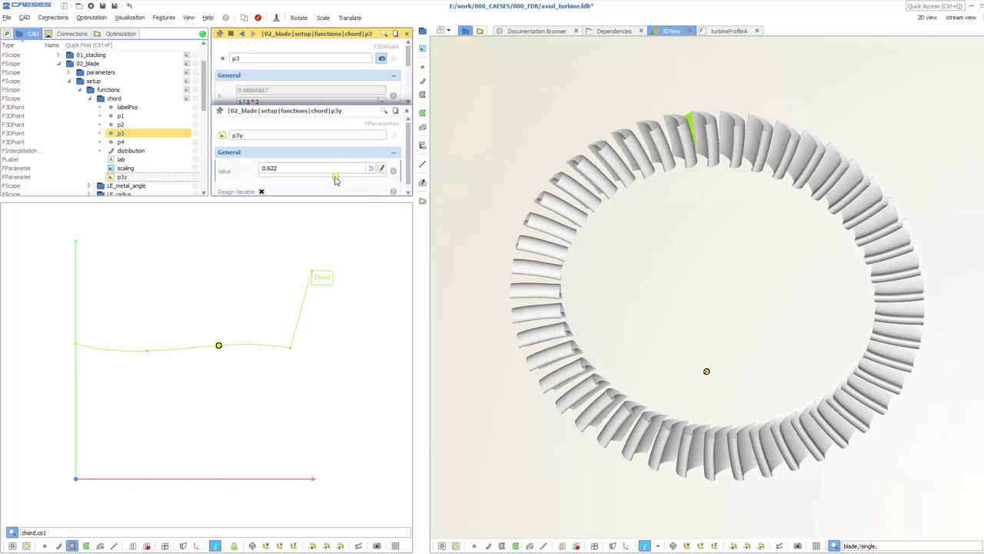
drag(330, 179, 283, 179)
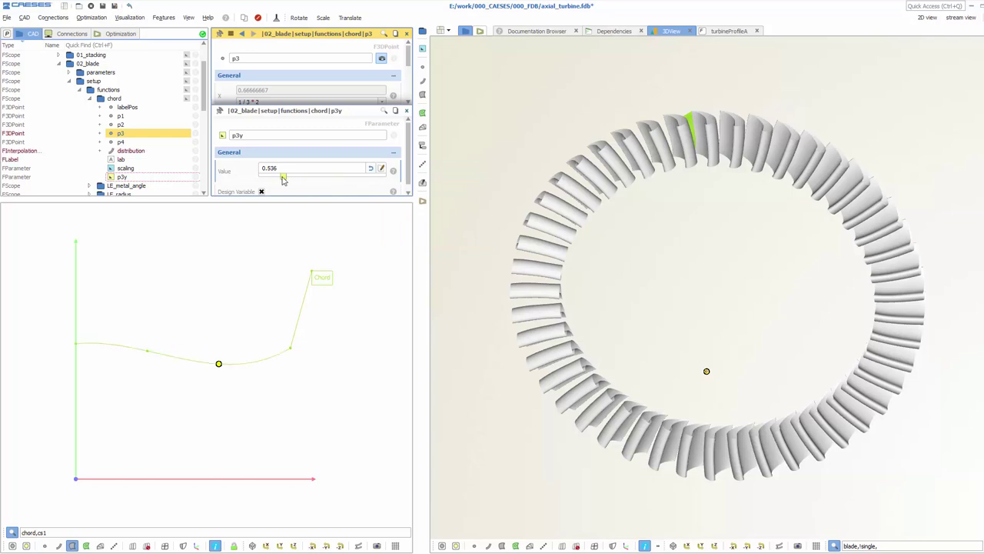
drag(283, 179, 336, 183)
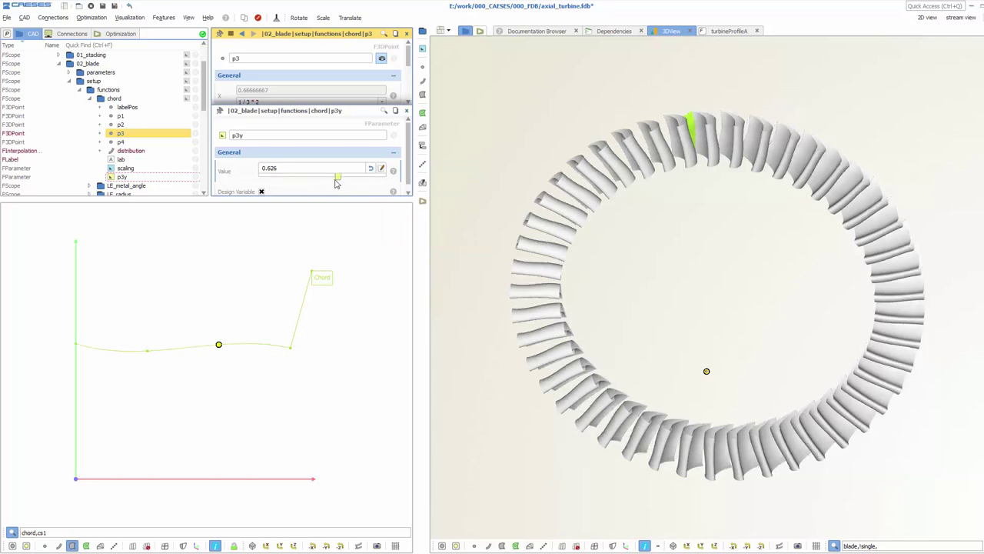
Step: Examine the 03_export scope's file name and the export types available for the flow domain
click(185, 56)
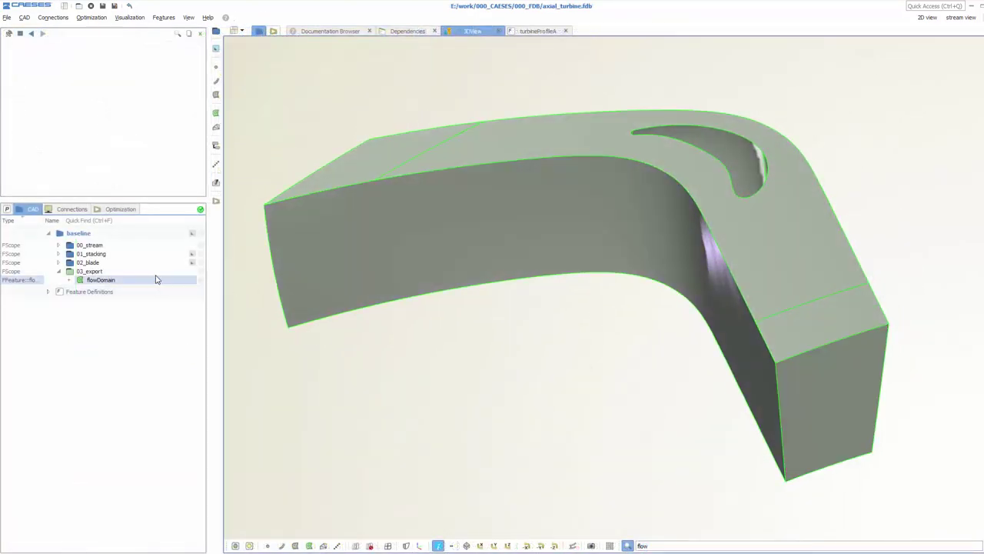
click(156, 273)
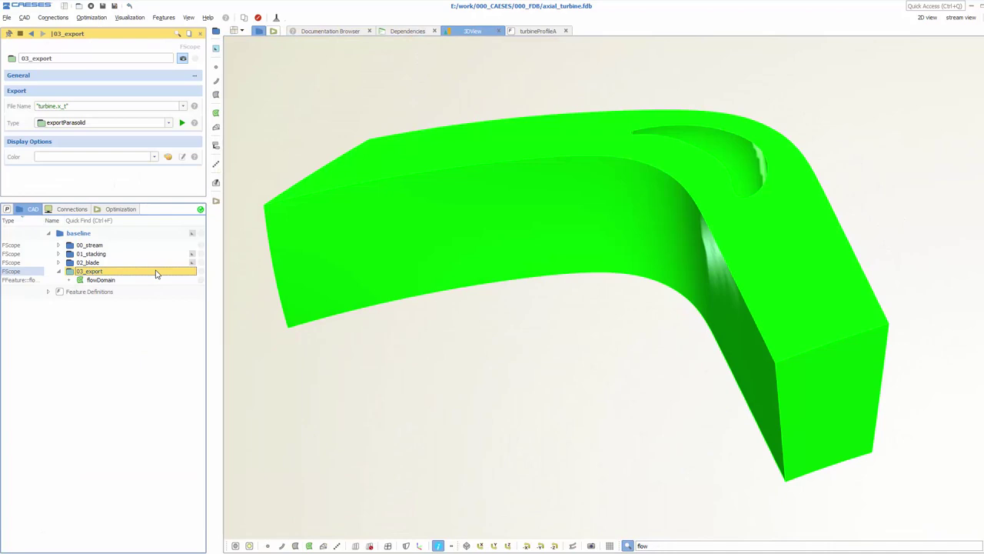
click(154, 127)
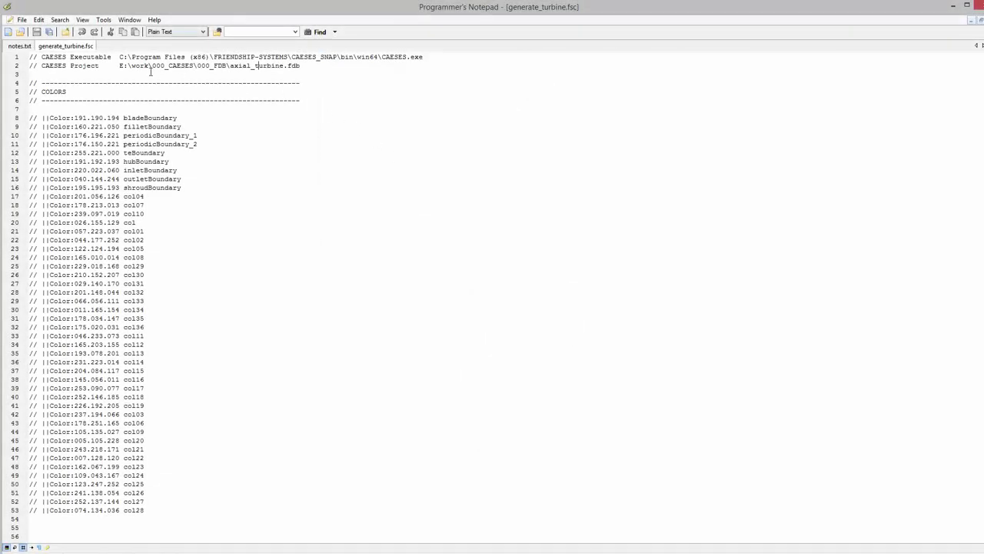
Step: In Programmer's Notepad, review the project path, design variable values and export commands in generate_turbine.fsc
double_click(84, 65)
double_click(281, 67)
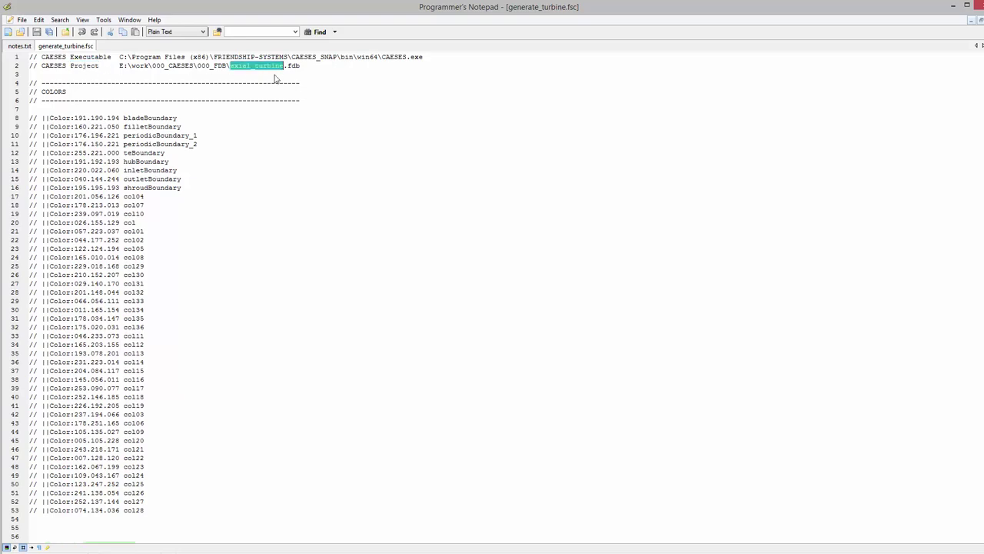
scroll(315, 262, down, 13)
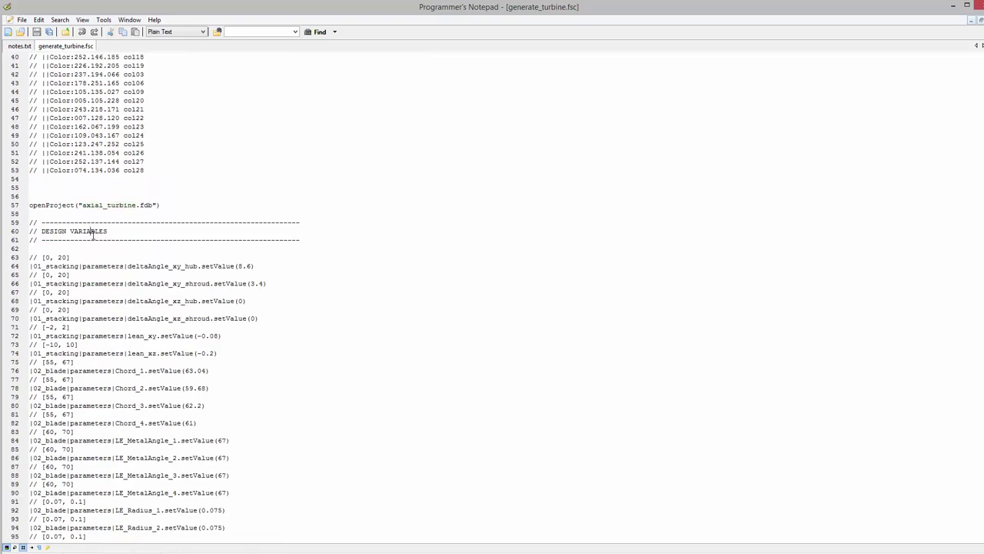
double_click(90, 230)
scroll(196, 375, down, 10)
scroll(196, 374, down, 17)
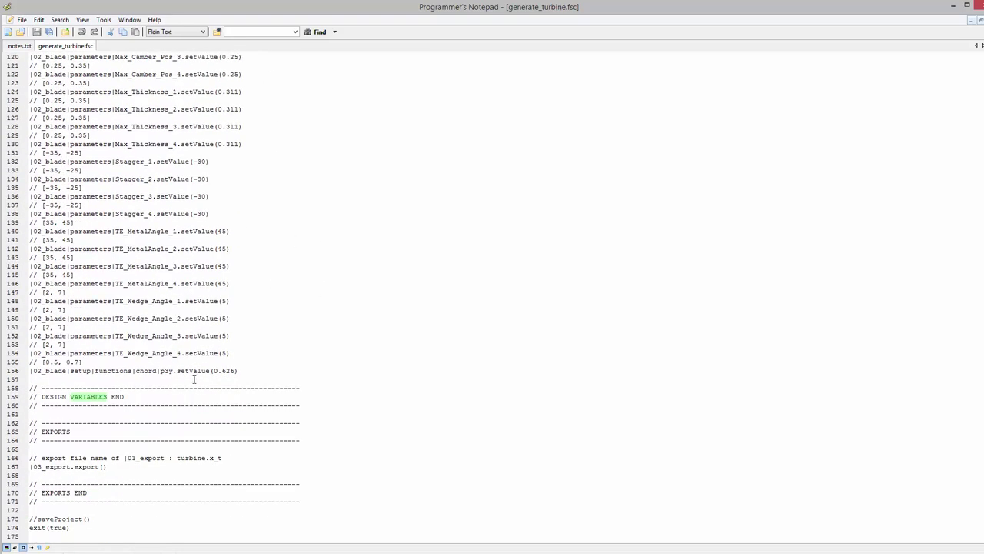
double_click(90, 467)
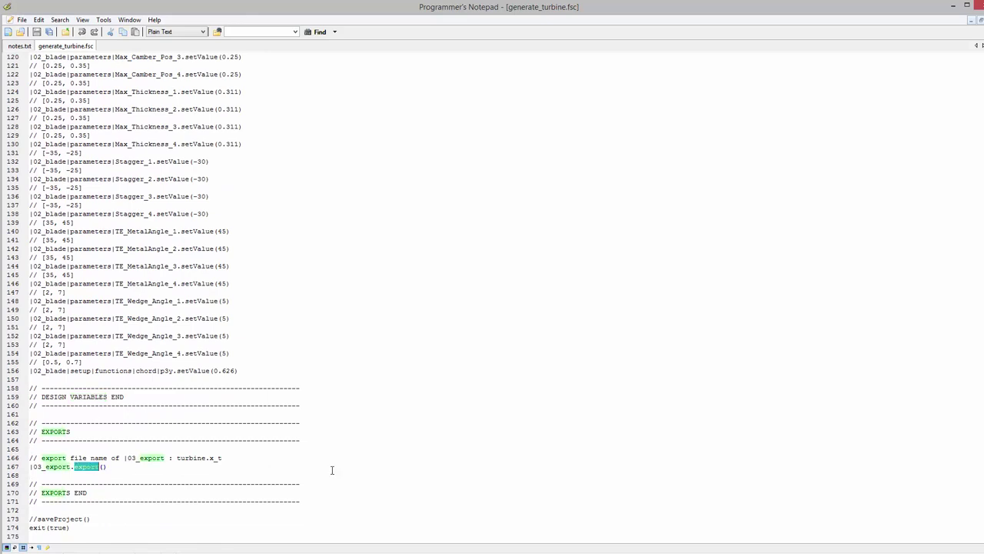
double_click(224, 336)
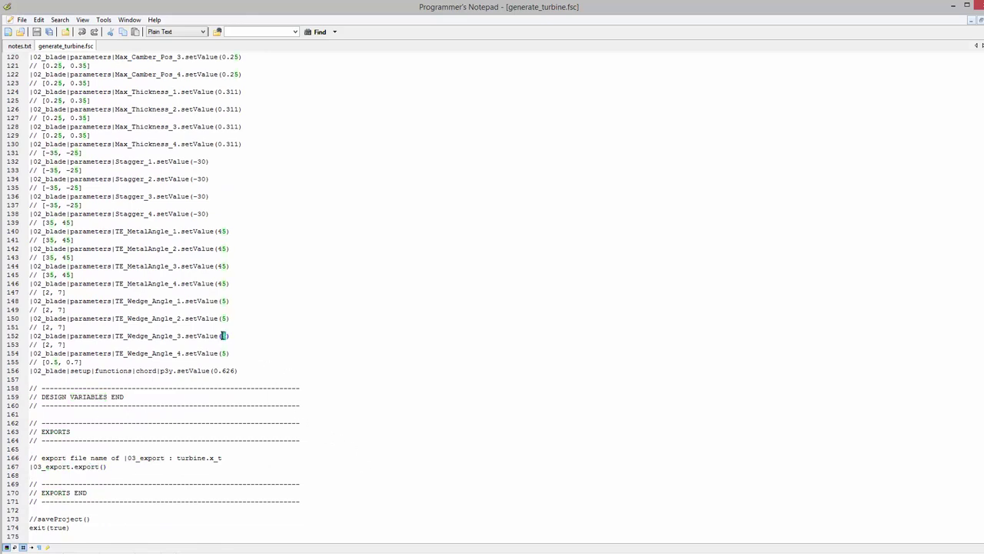
double_click(233, 144)
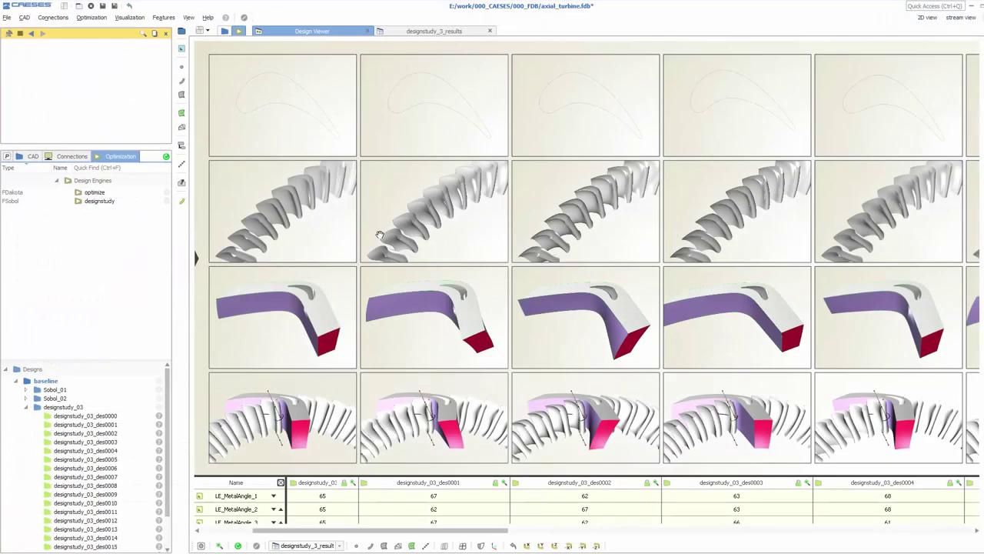
Step: Compare the profiles, blade rows and flow domains of the designstudy_03 variants in the Design Viewer
drag(380, 234, 454, 394)
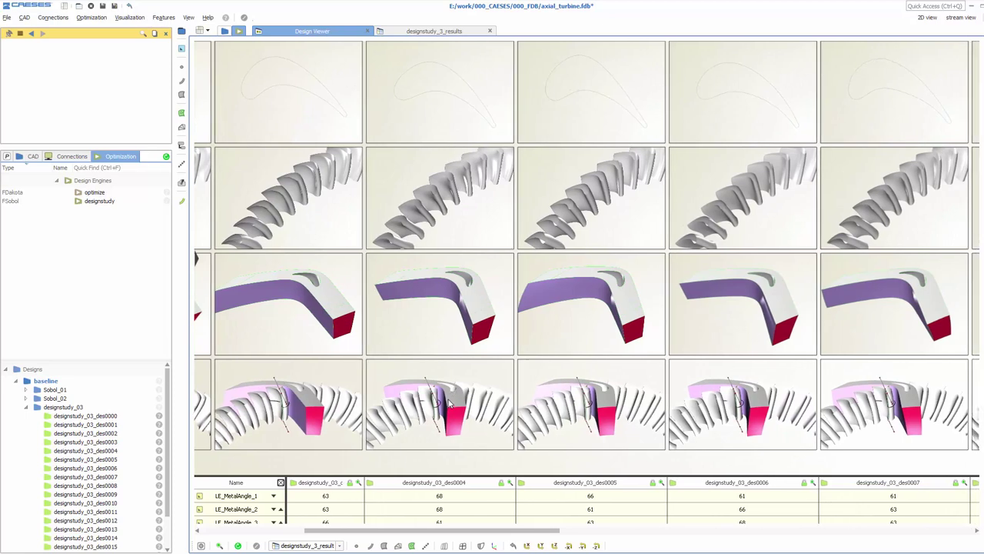
scroll(445, 396, up, 3)
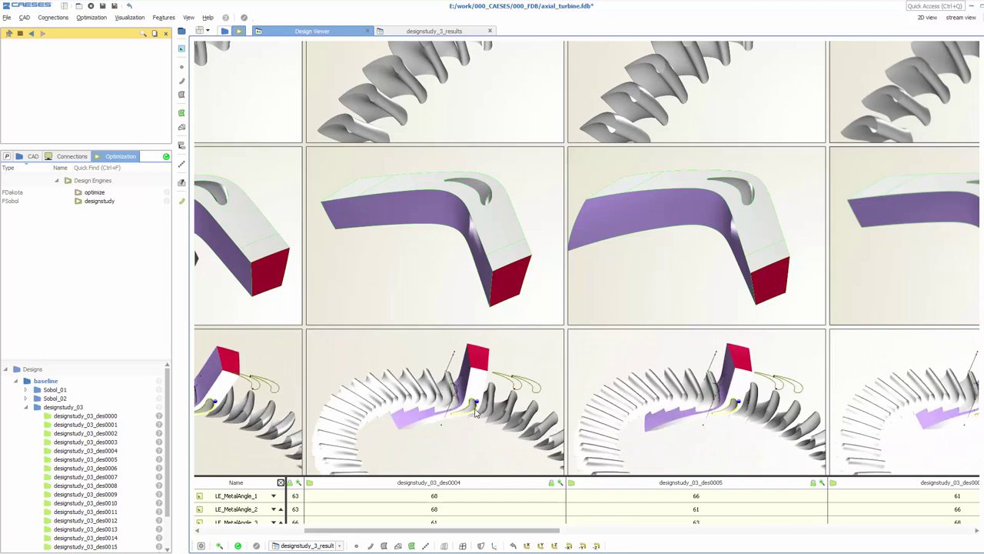
scroll(482, 351, up, 5)
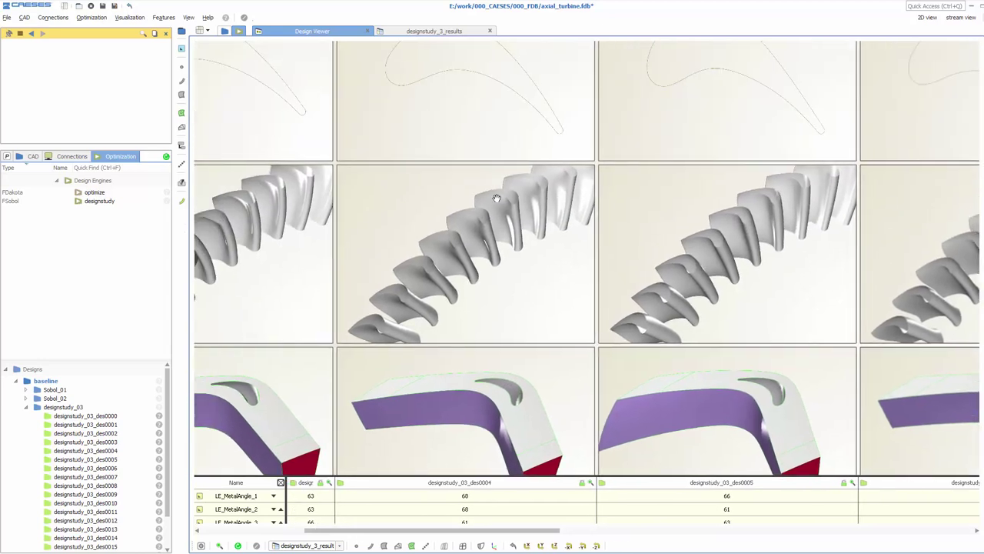
scroll(712, 266, right, 5)
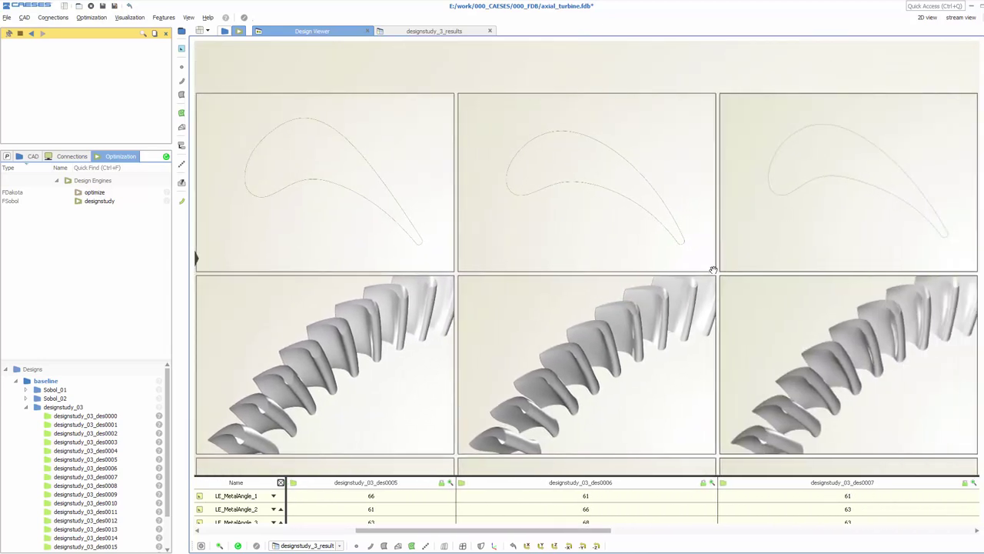
scroll(720, 270, right, 3)
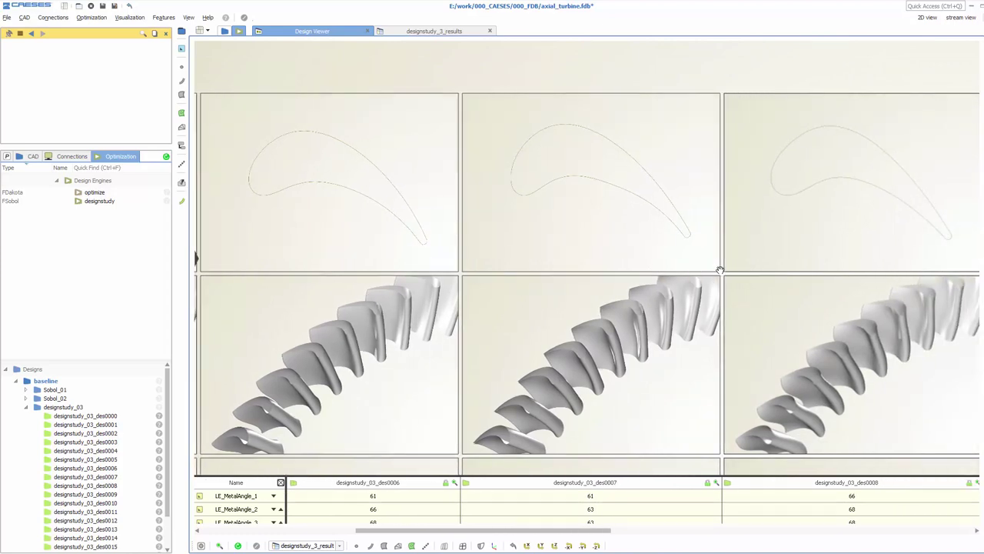